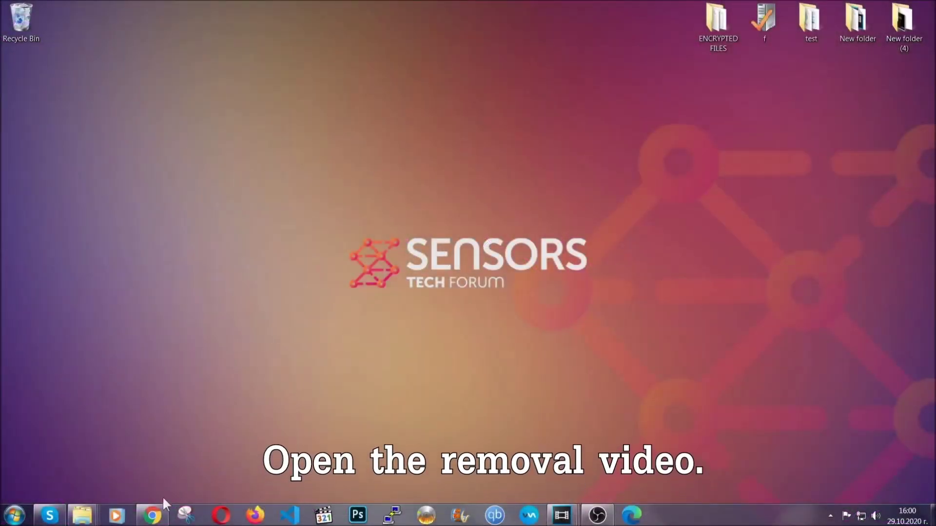
Open the Full Removal Guide from the YouTube video description to download the SpyHunter 5 installer
left_click(155, 514)
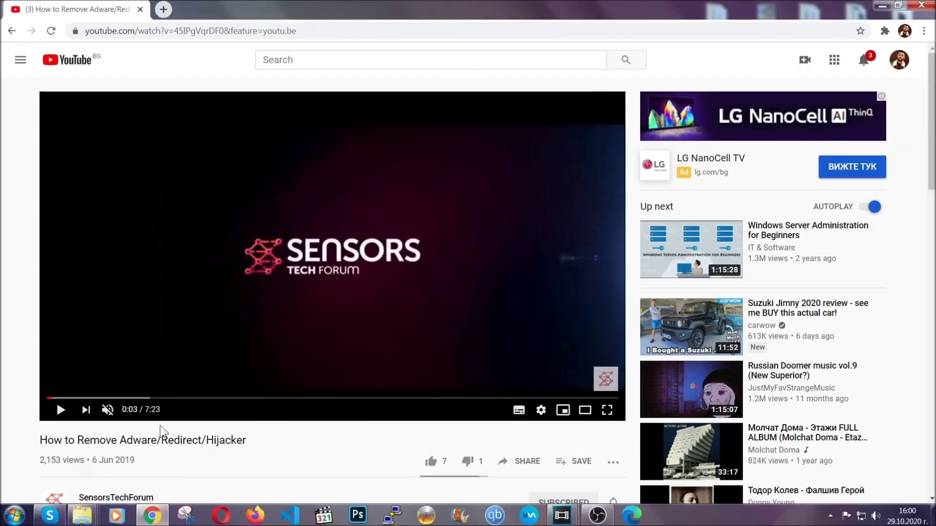
scroll(188, 346, "down", 5)
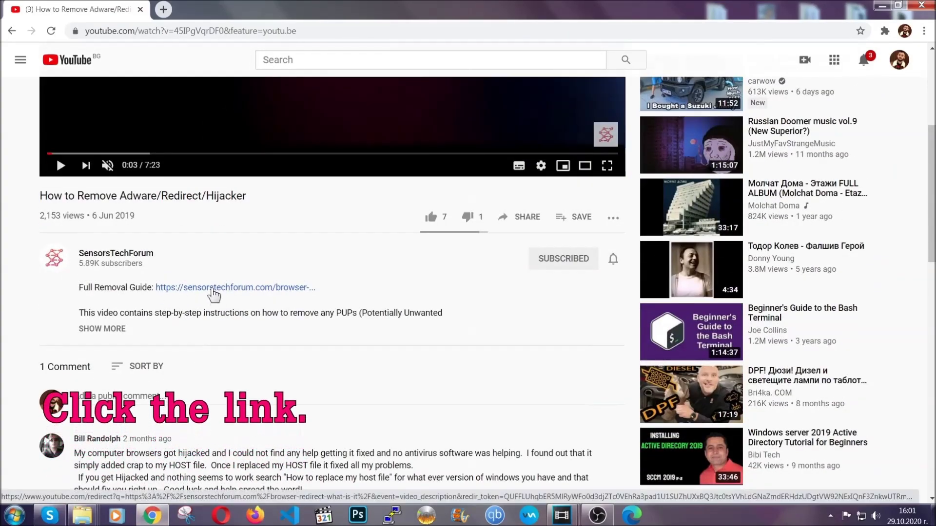
left_click(213, 289)
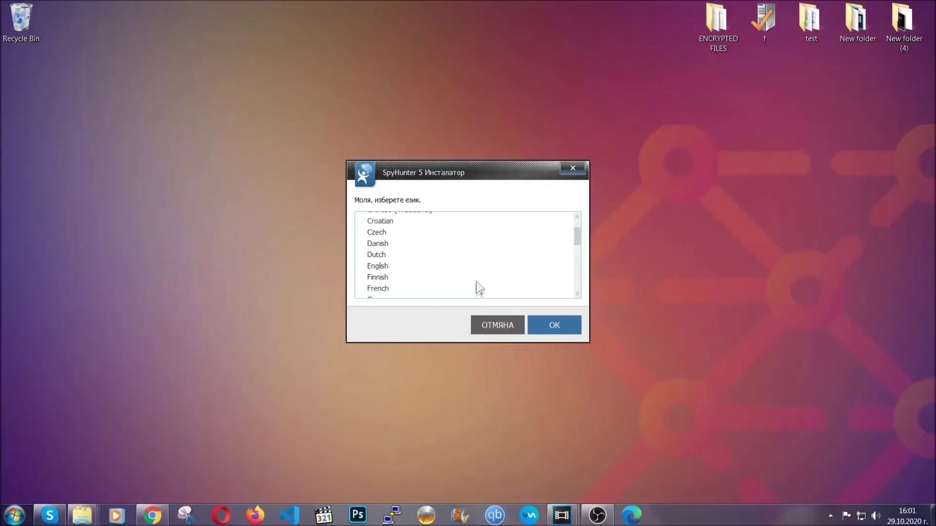
Install SpyHunter 5 in English after accepting the EULA and privacy policy
scroll(476, 288, "down", 2)
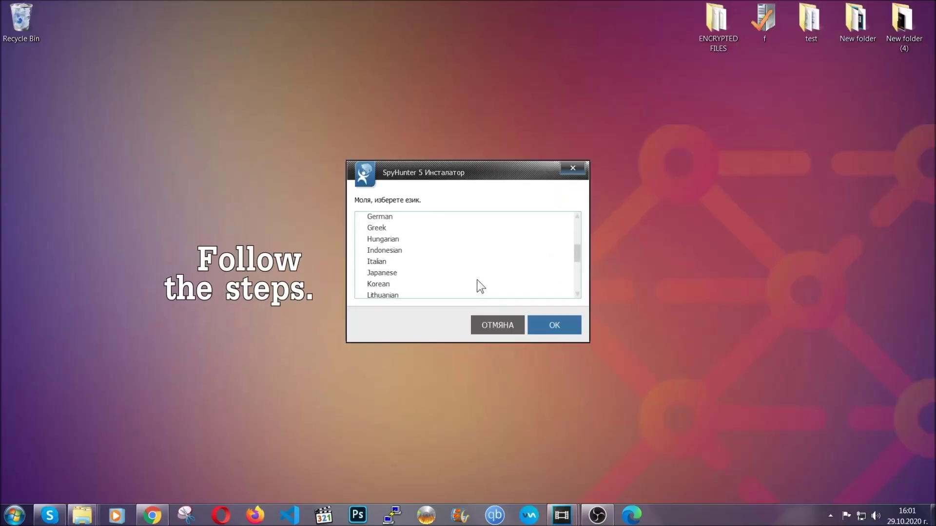
scroll(478, 292, "down", 2)
scroll(477, 294, "up", 4)
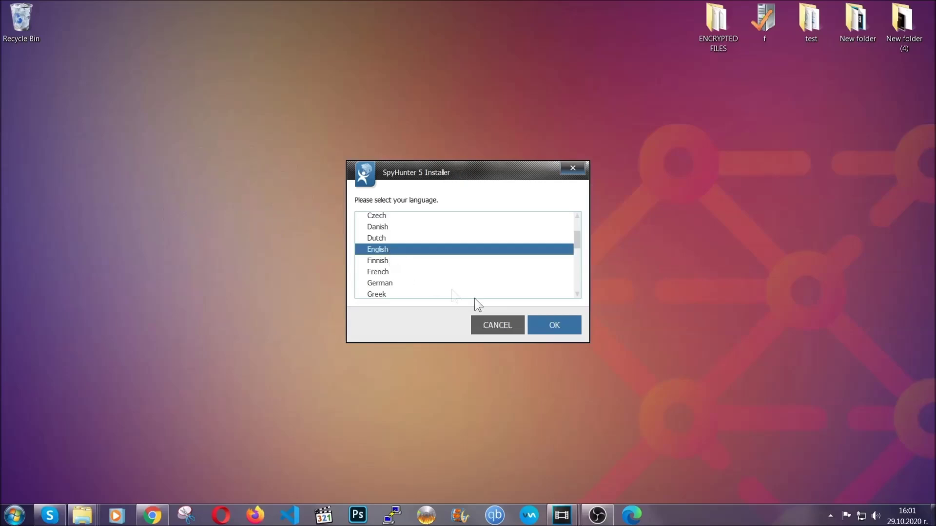
left_click(548, 324)
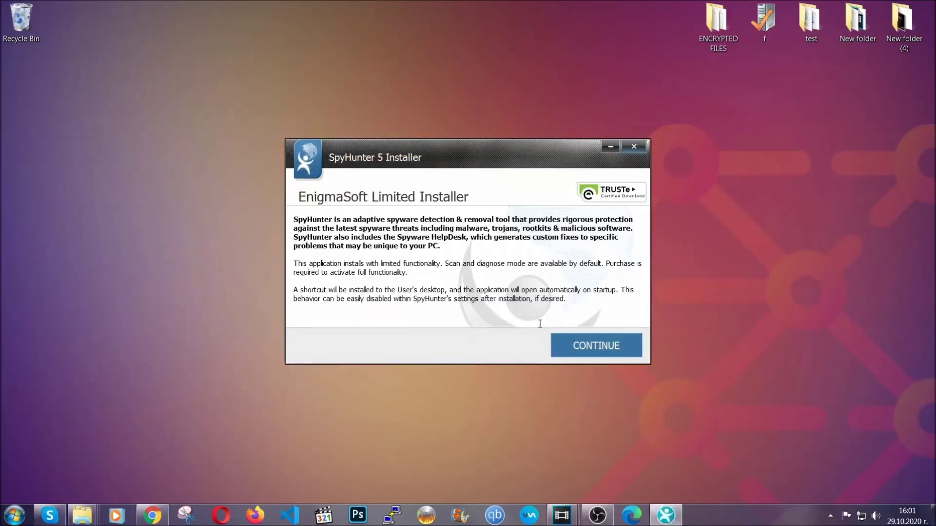
left_click(562, 341)
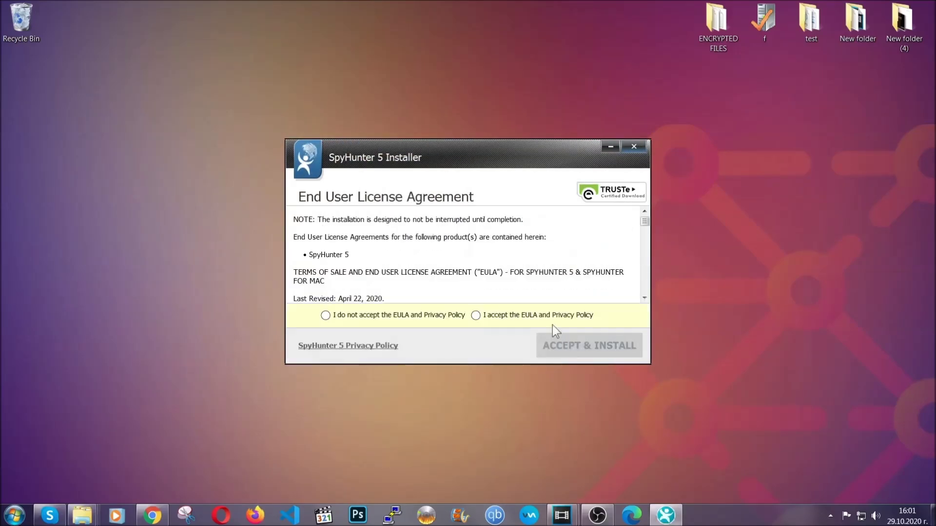
left_click(475, 316)
left_click(565, 341)
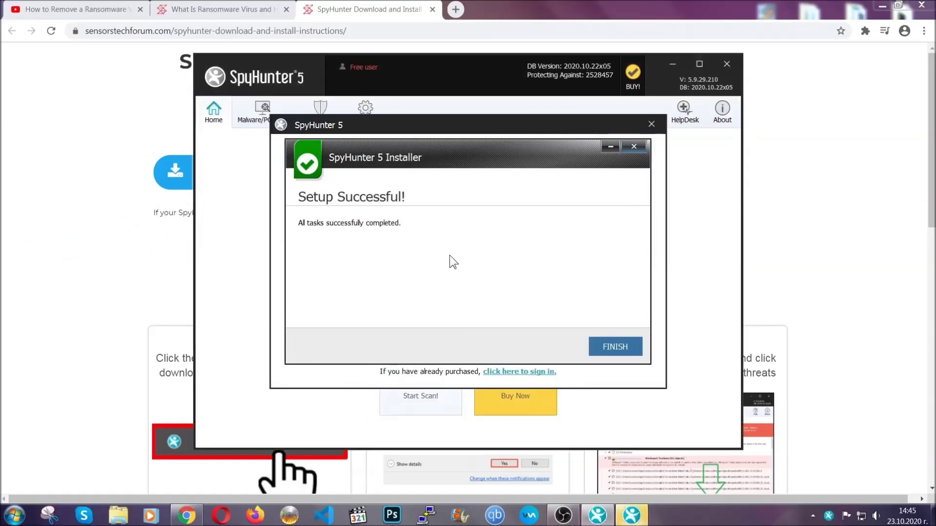
Finish the SpyHunter 5 setup so its first Active Scan runs
left_click(598, 348)
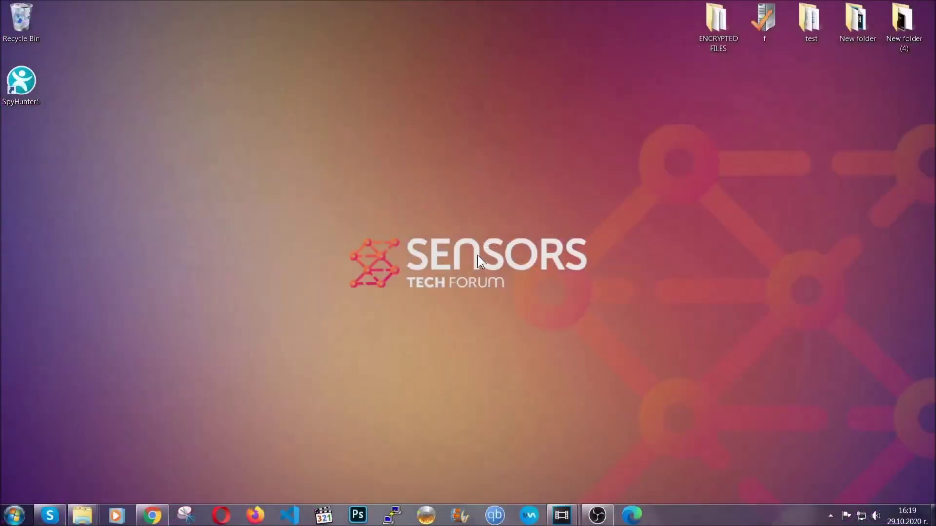
Uninstall SUSPICIOUS PROGRAM through APPWIZ.CPL and dismiss the success message
key("super+r")
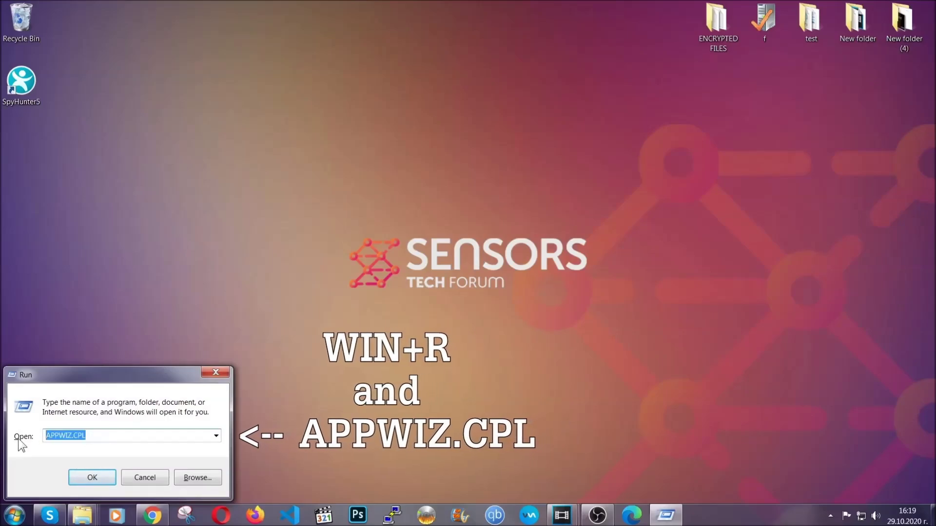
left_click(92, 476)
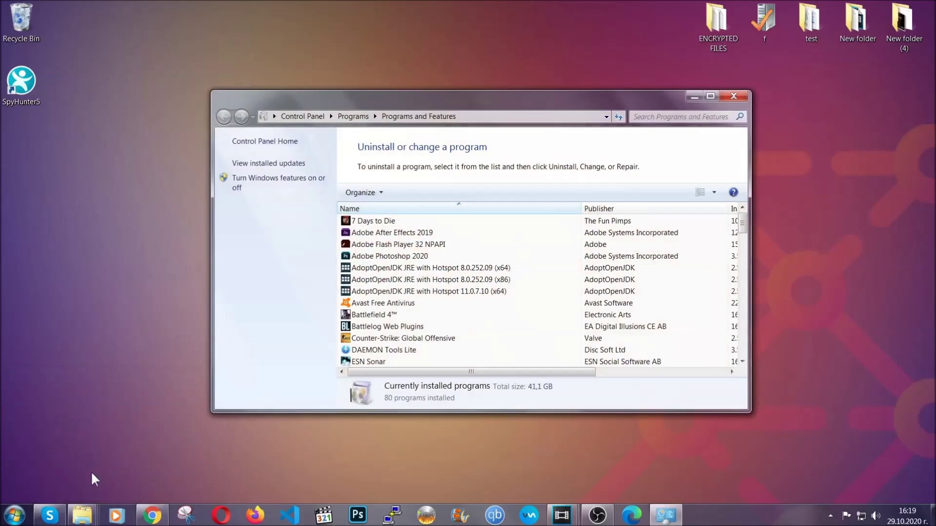
scroll(493, 261, "down", 20)
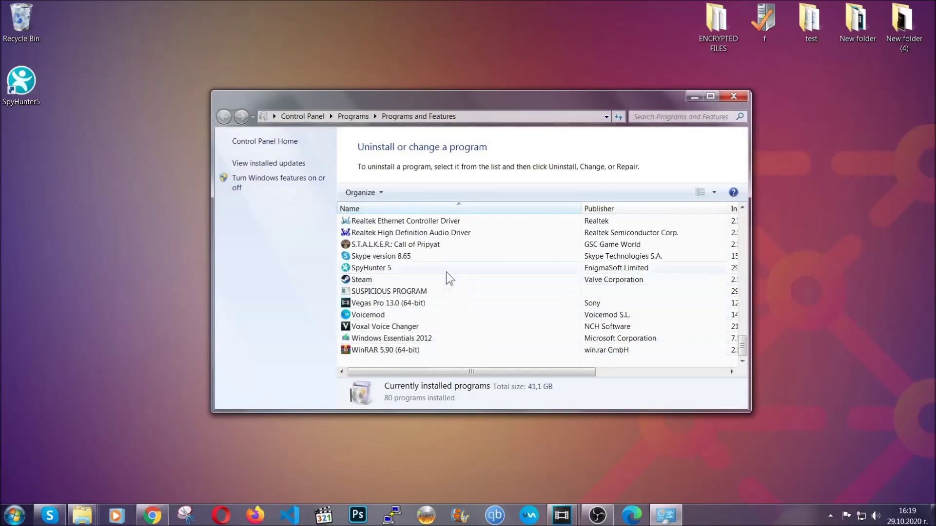
left_click(400, 292)
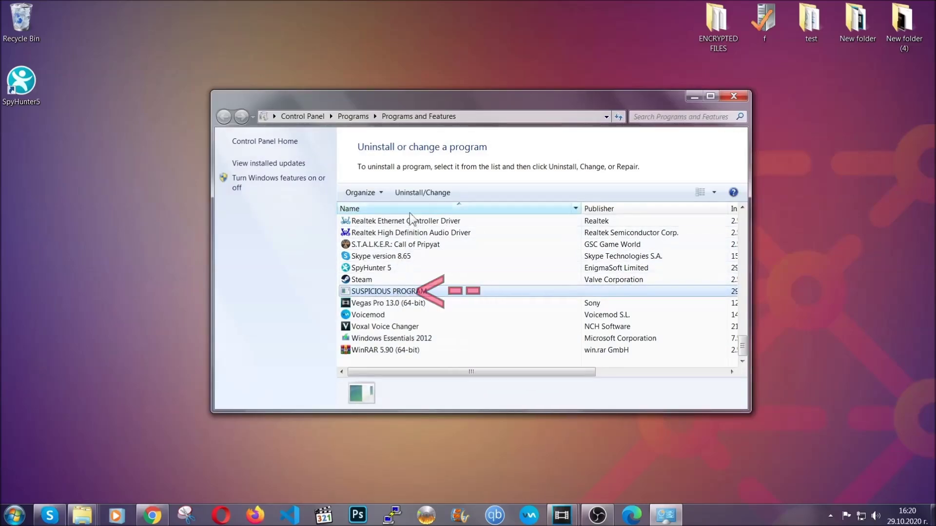
left_click(415, 194)
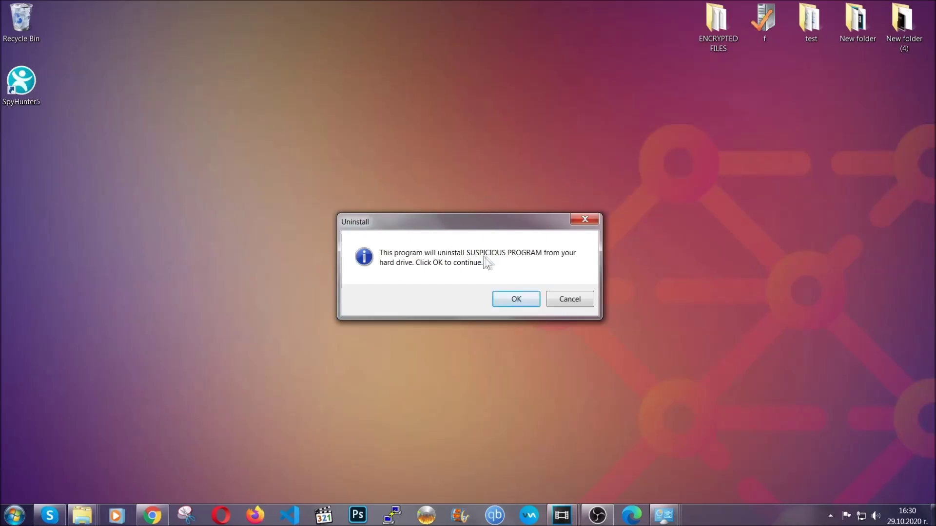
left_click(513, 305)
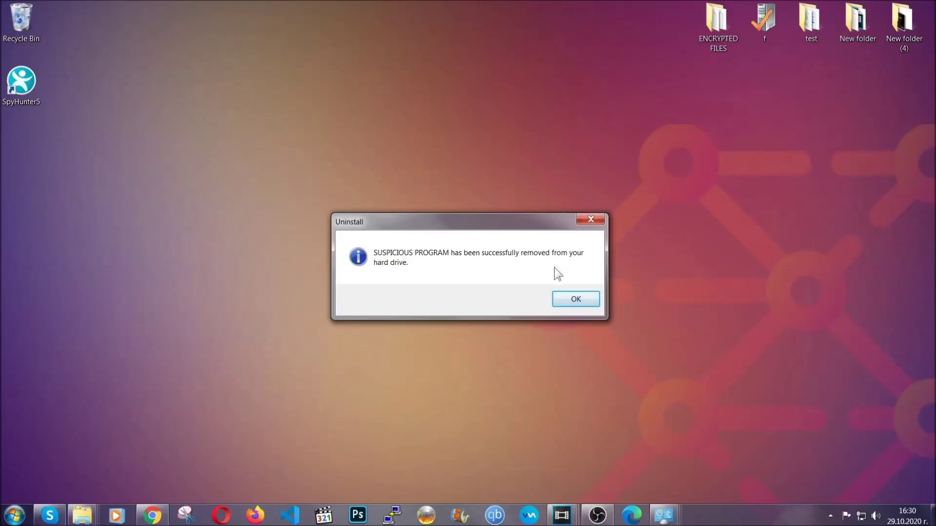
left_click(564, 298)
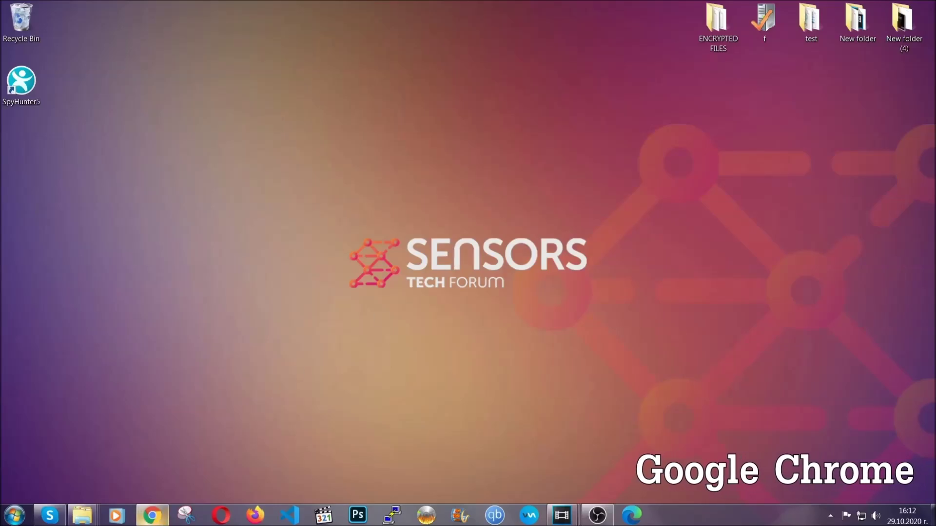
Clear Chrome's browsing data for All time via chrome://settings/clearBrowserData, keeping saved passwords
left_click(159, 521)
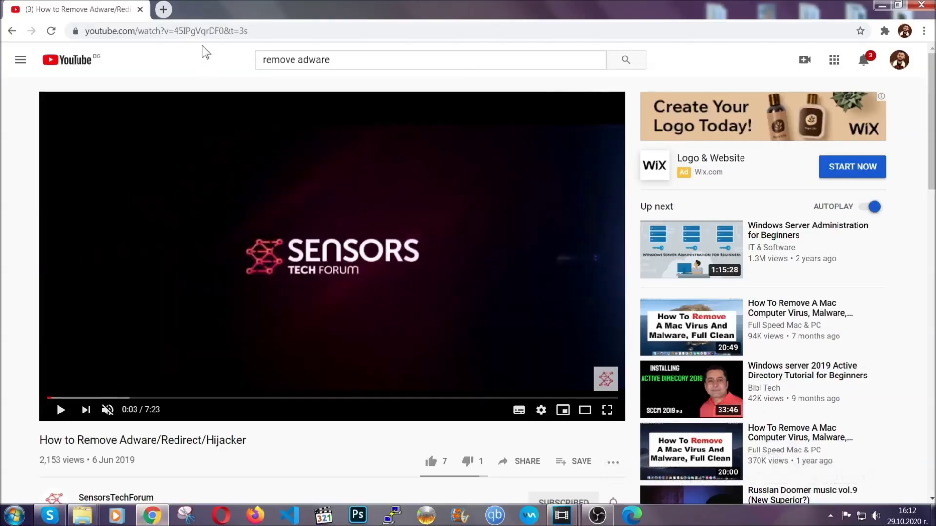
left_click(203, 32)
type("chro")
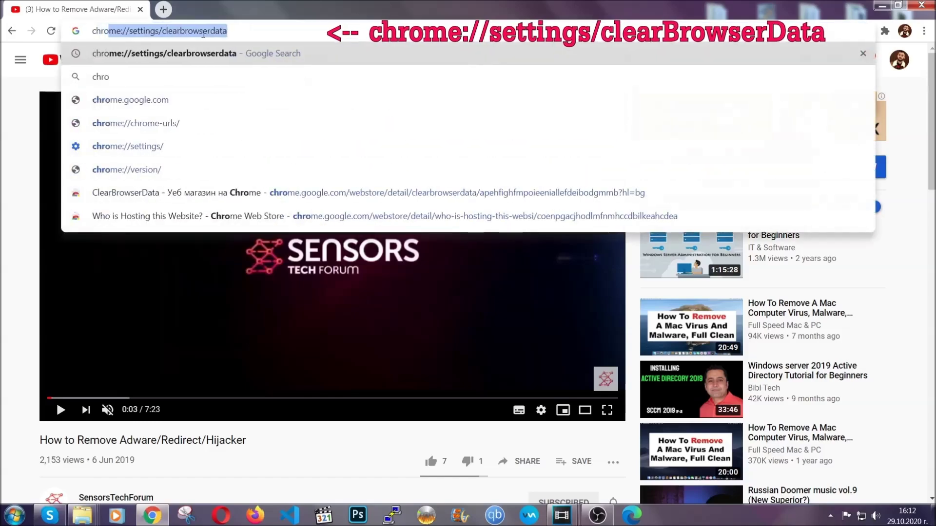
type("me:/")
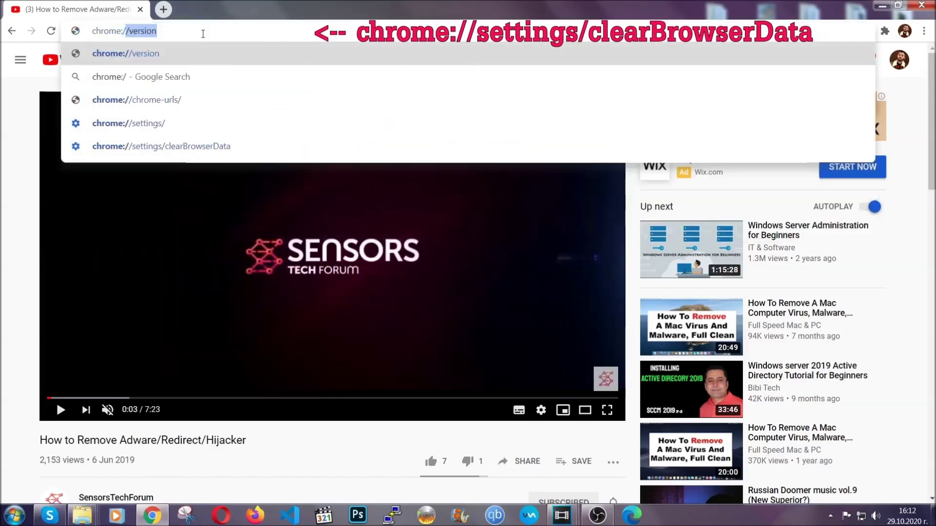
type("/setting")
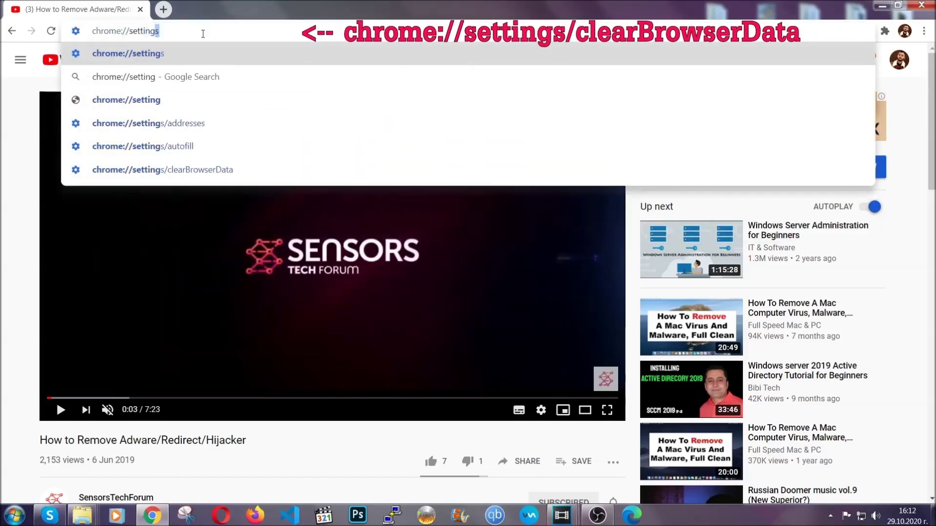
type("s/ce")
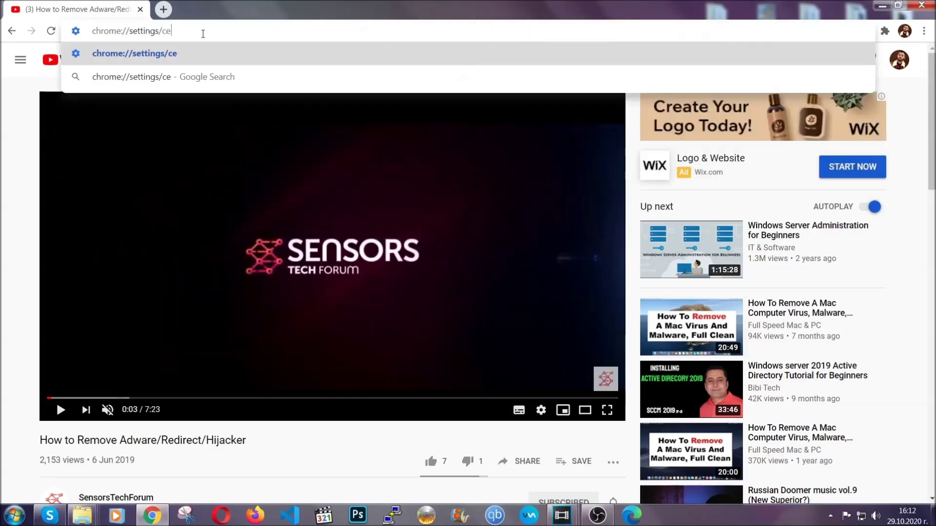
key("BackSpace")
type("learBrowserData")
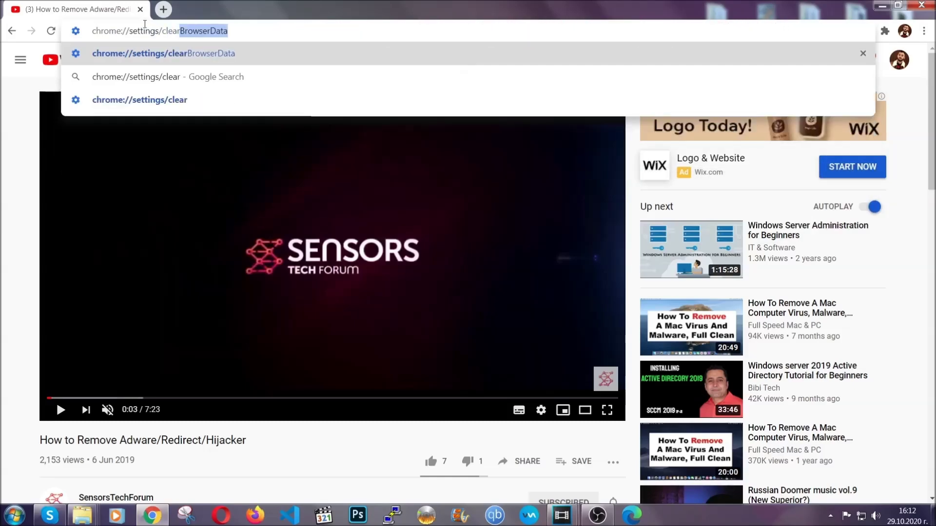
left_click(137, 53)
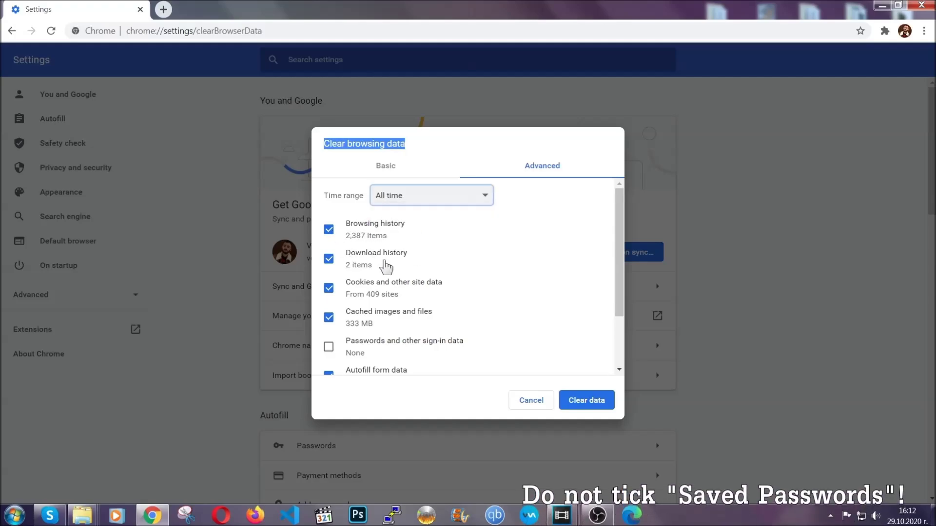
scroll(370, 317, "down", 2)
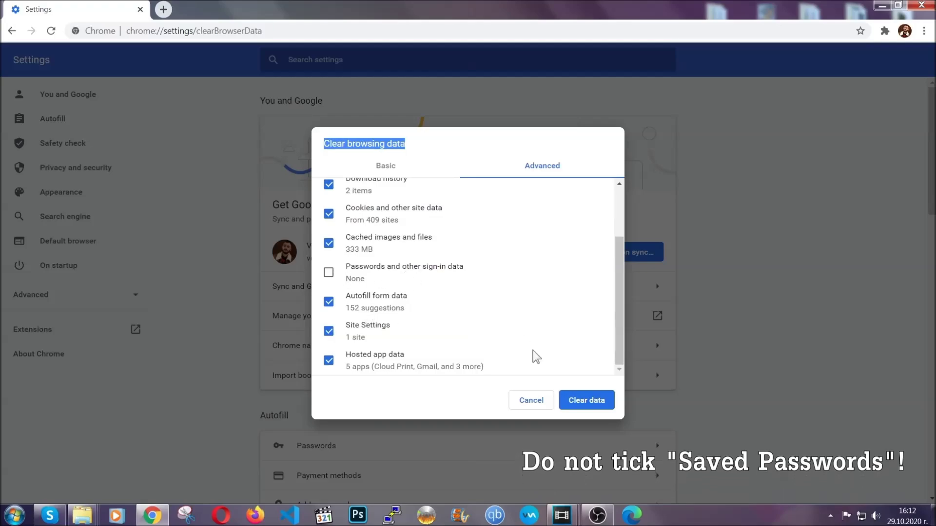
left_click(574, 399)
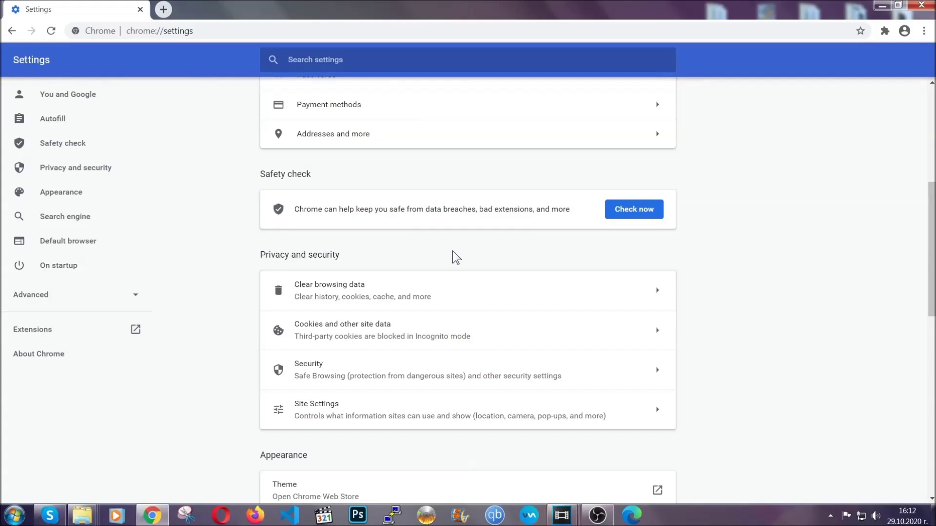
Remove the Bulk Media Downloader extension from Chrome's extensions page
left_click(924, 32)
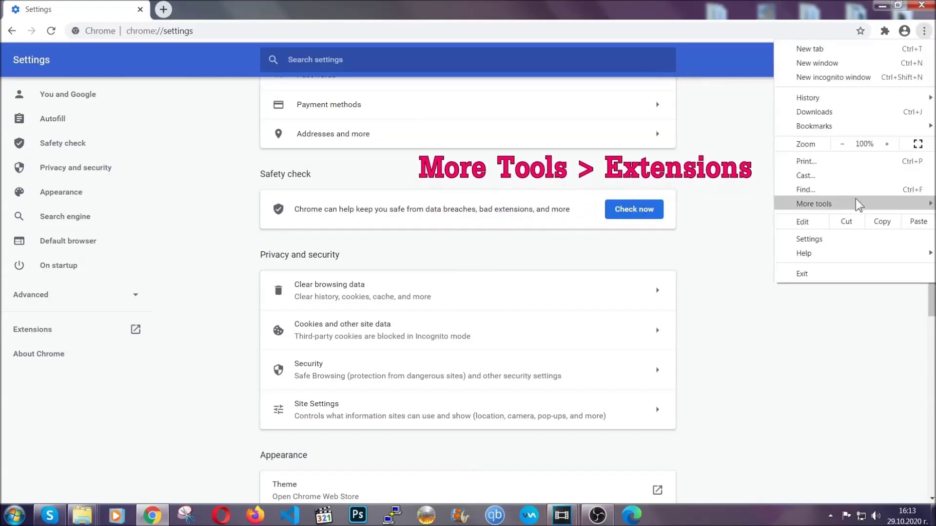
mouse_move(855, 204)
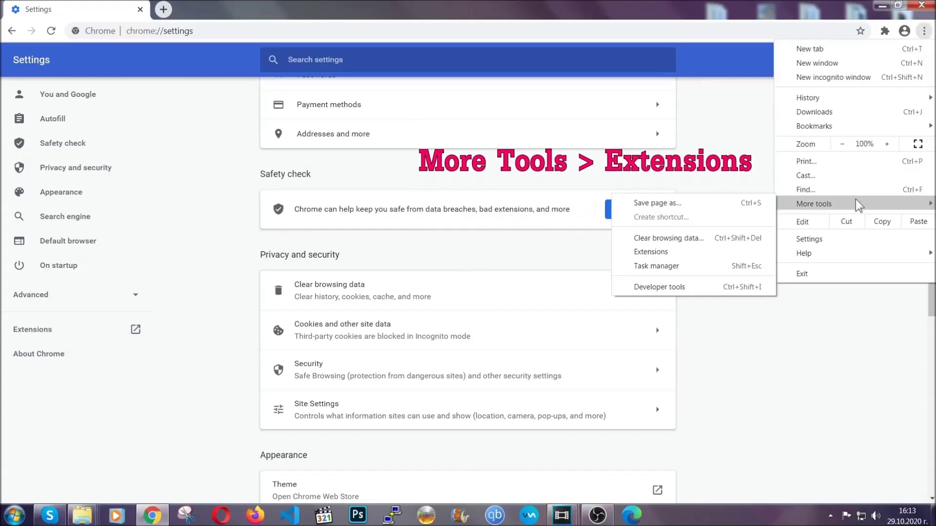
left_click(676, 255)
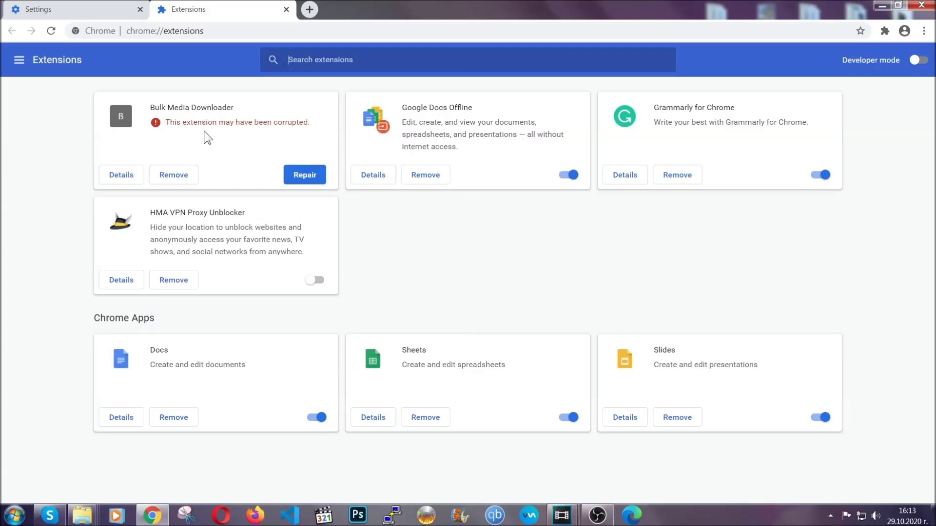
left_click(173, 175)
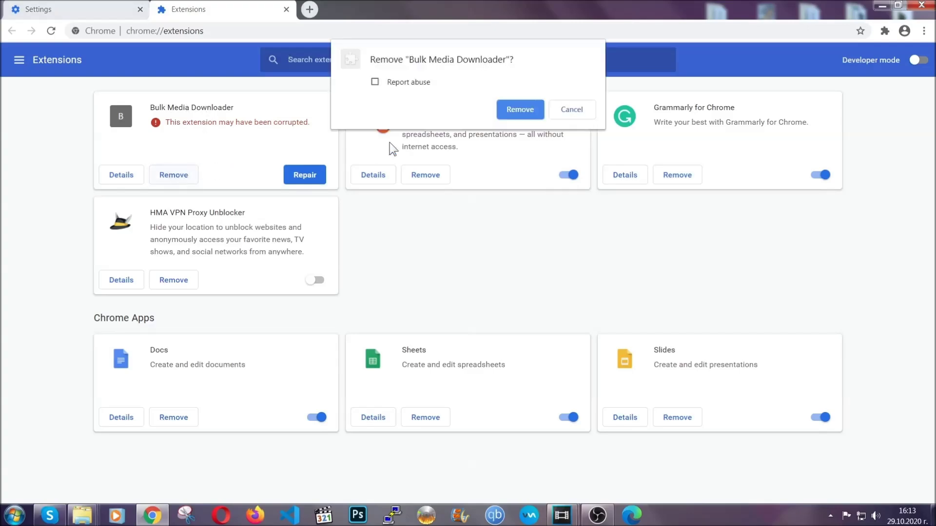
left_click(505, 109)
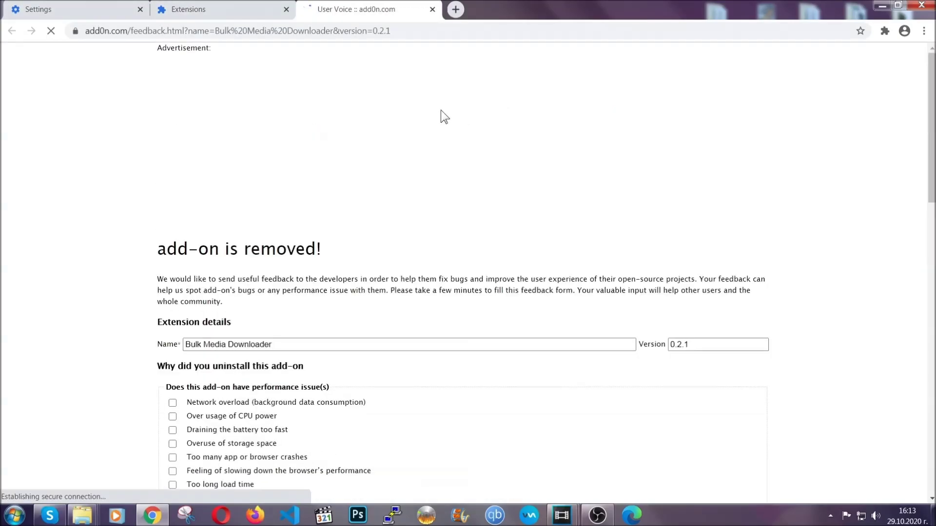
Remove the HMA VPN Proxy Unblocker extension and minimize Chrome
left_click(237, 10)
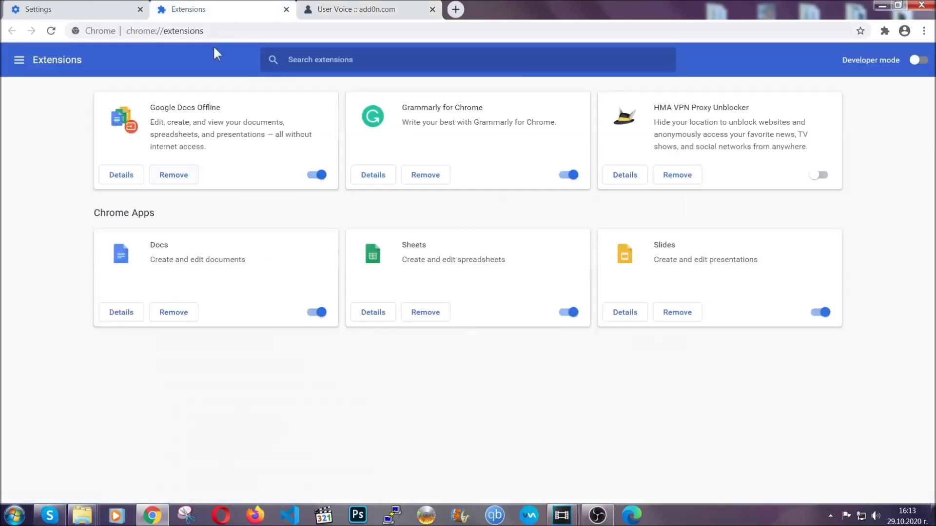
left_click(432, 9)
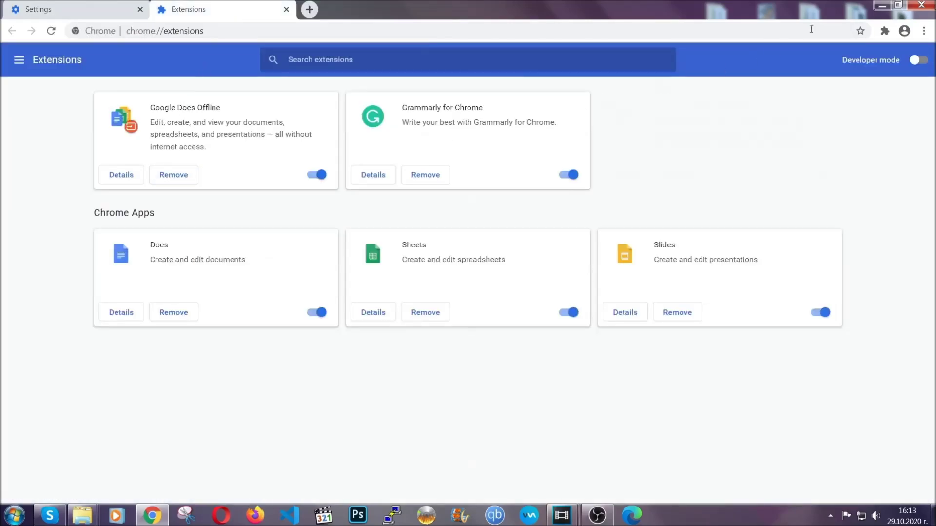
left_click(874, 6)
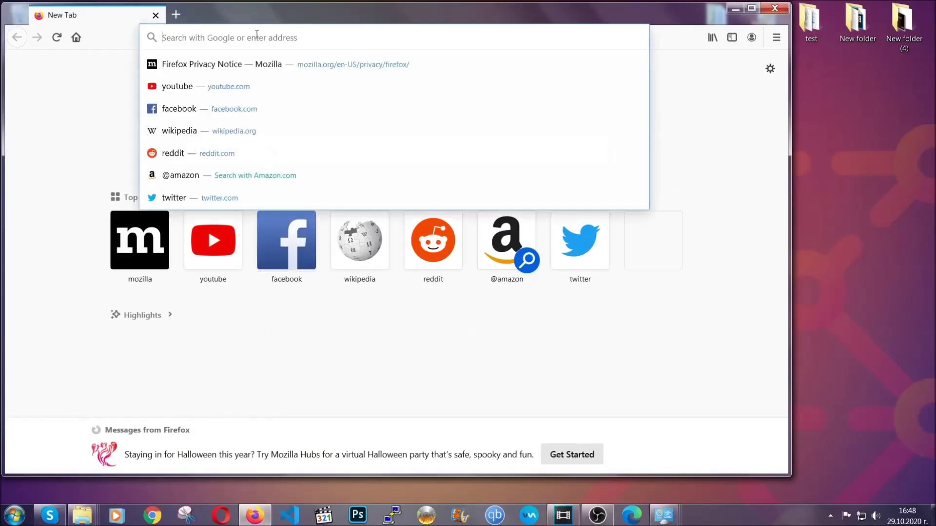
Load about:support in Firefox
type("about")
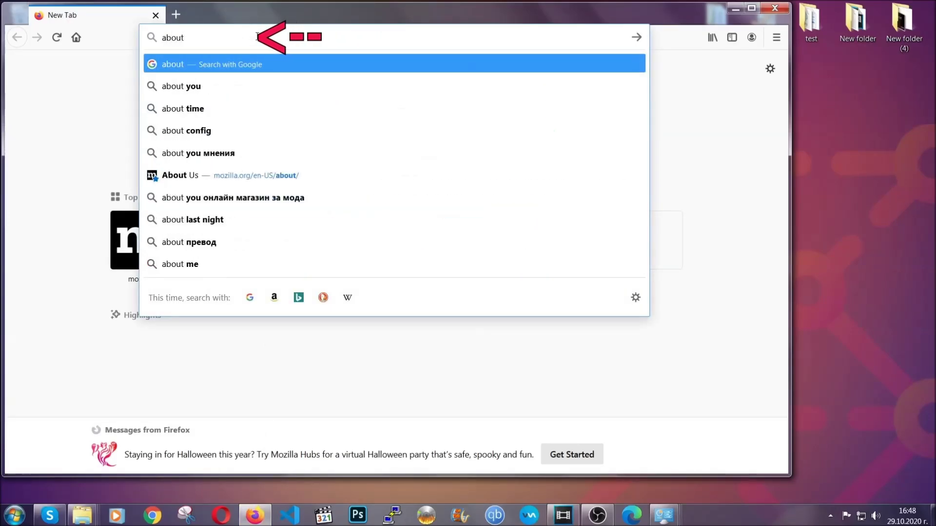
type(":support")
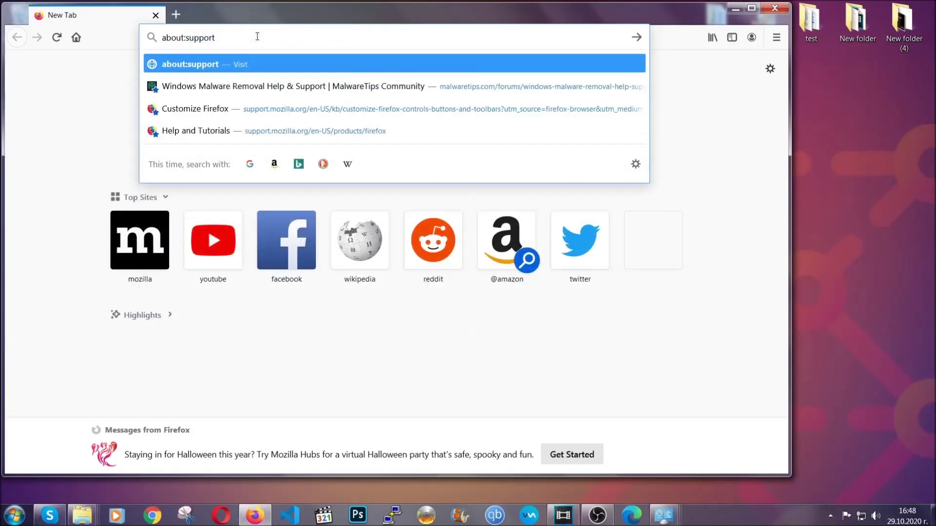
key("Return")
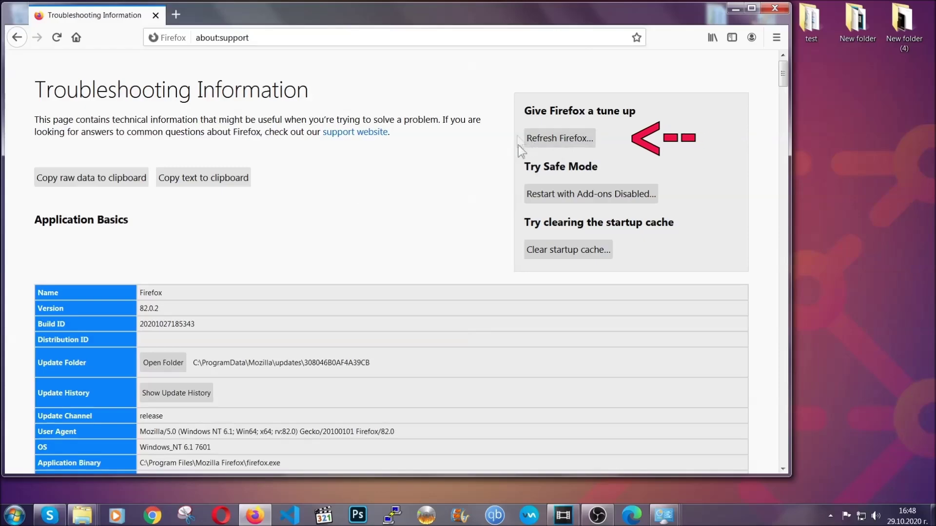
Refresh Firefox to its defaults, finish the Import Wizard, and minimize the window
left_click(553, 142)
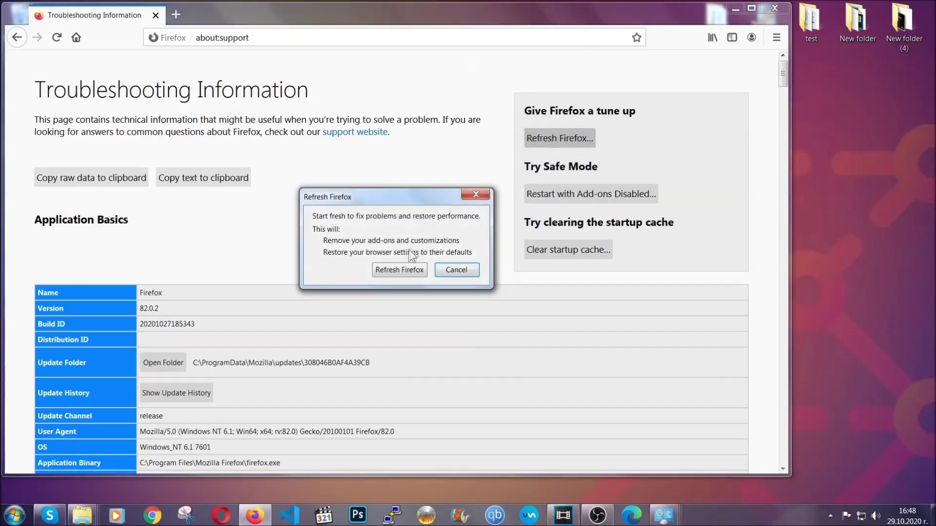
left_click(399, 271)
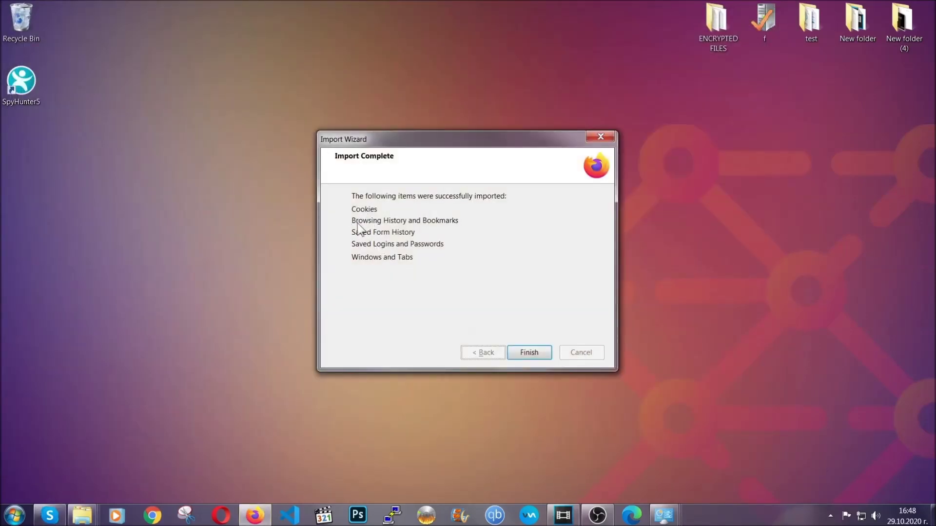
left_click(527, 353)
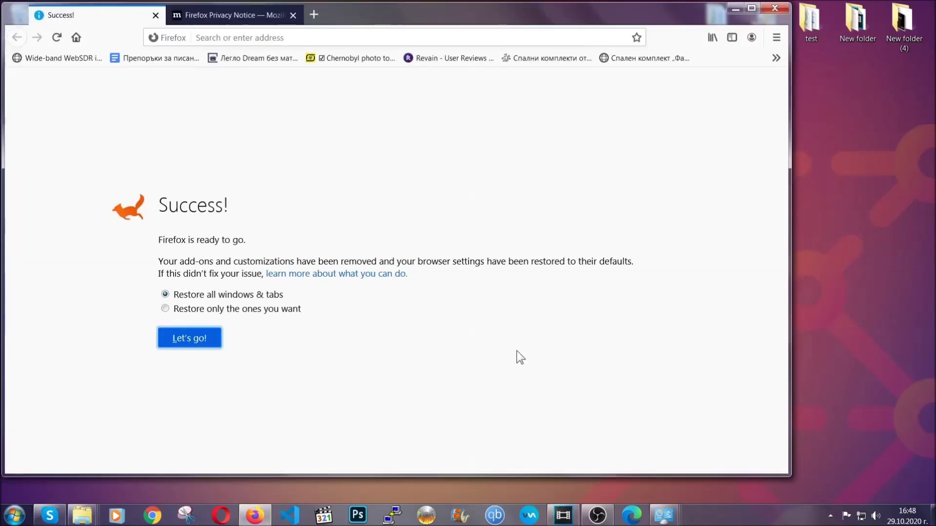
left_click(732, 10)
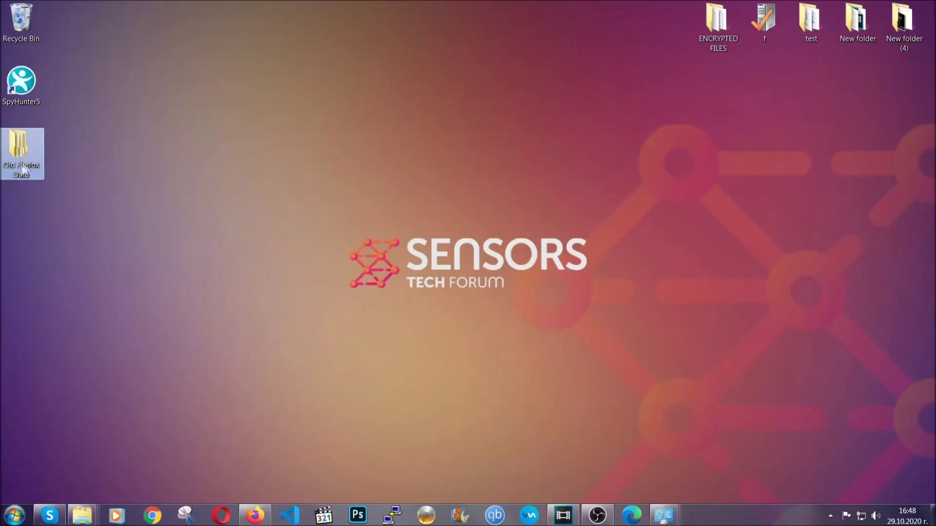
mouse_move(27, 166)
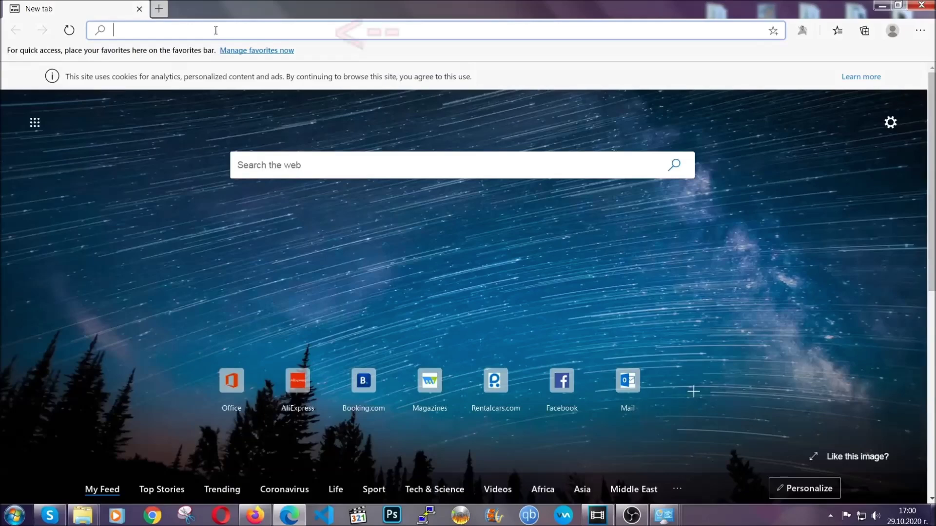
Clear Edge's All time browsing data via edge://settings/clearBrowserData, leaving passwords
type("edge:")
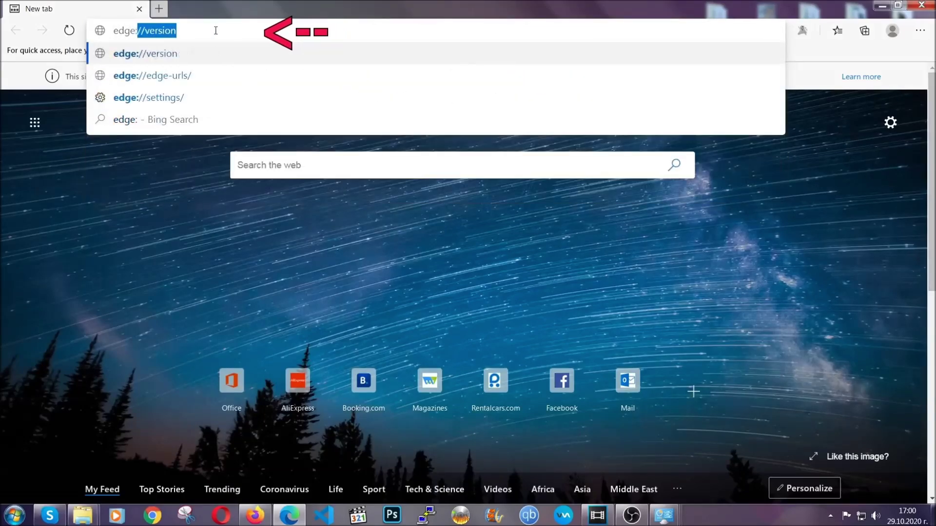
type("//settings/")
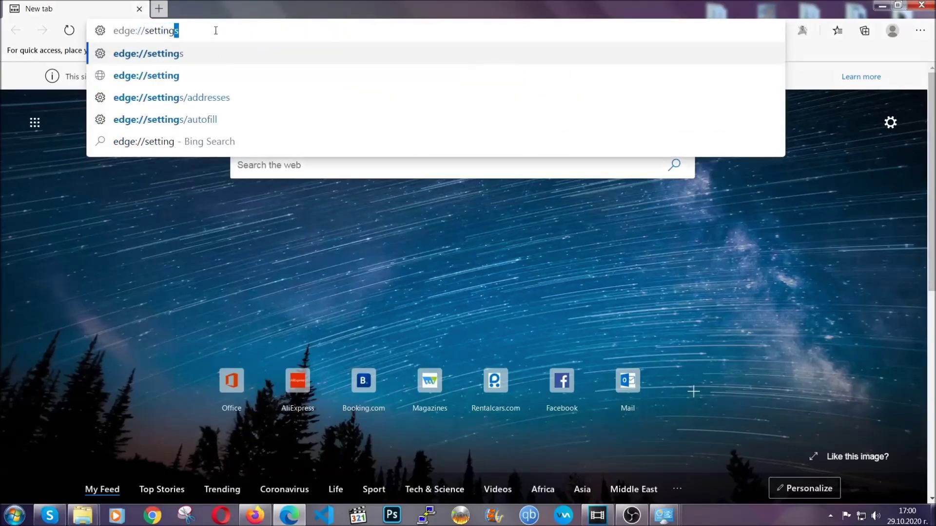
type("clear")
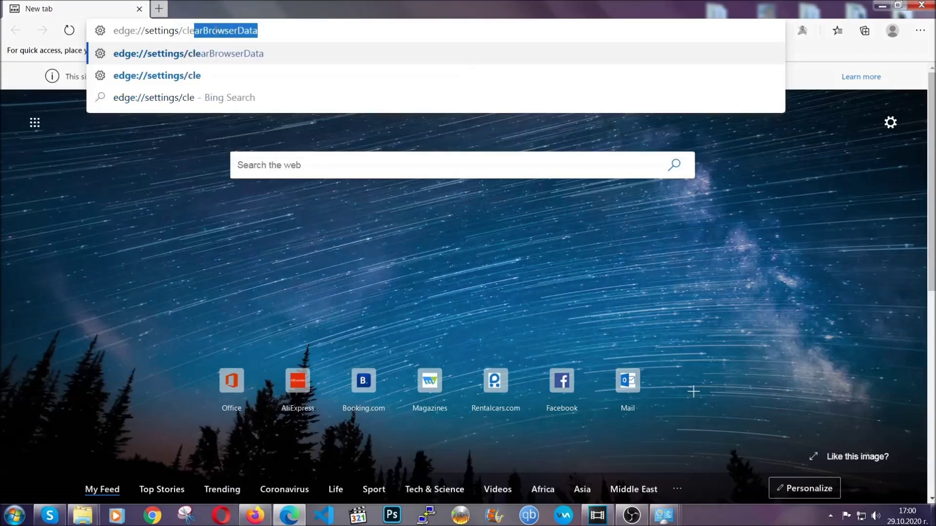
type("BrowserDa")
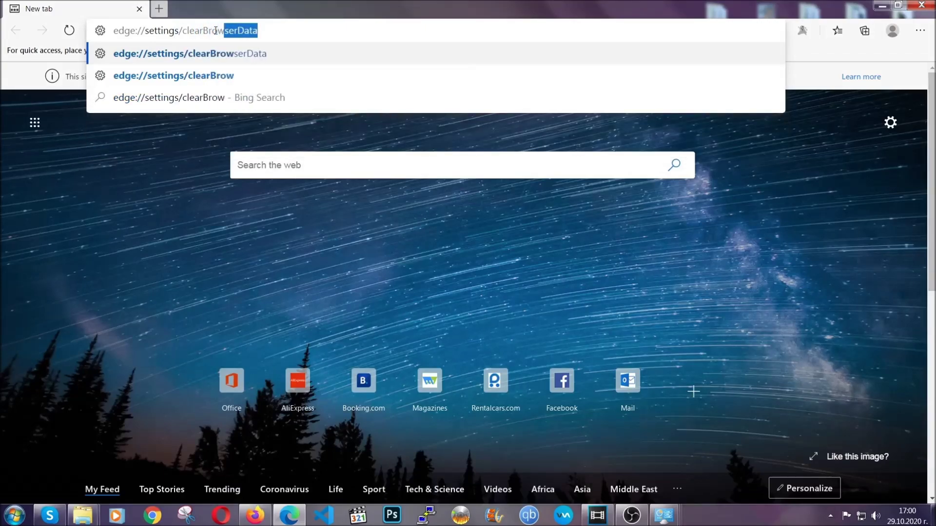
type("ta")
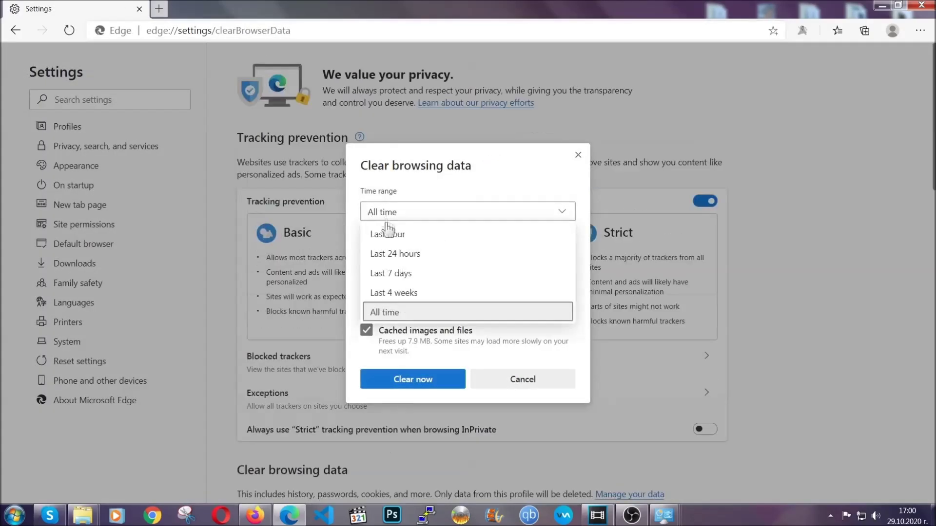
left_click(387, 315)
scroll(390, 302, "down", 3)
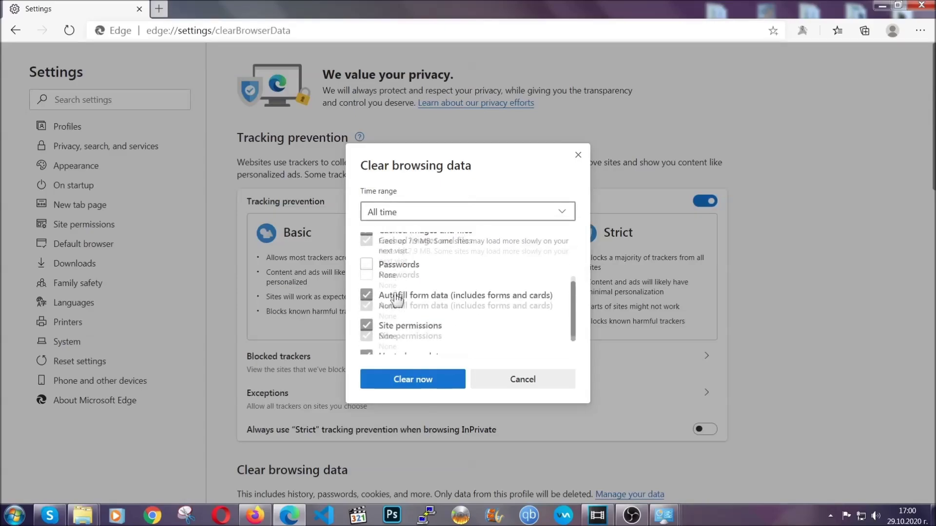
left_click(408, 383)
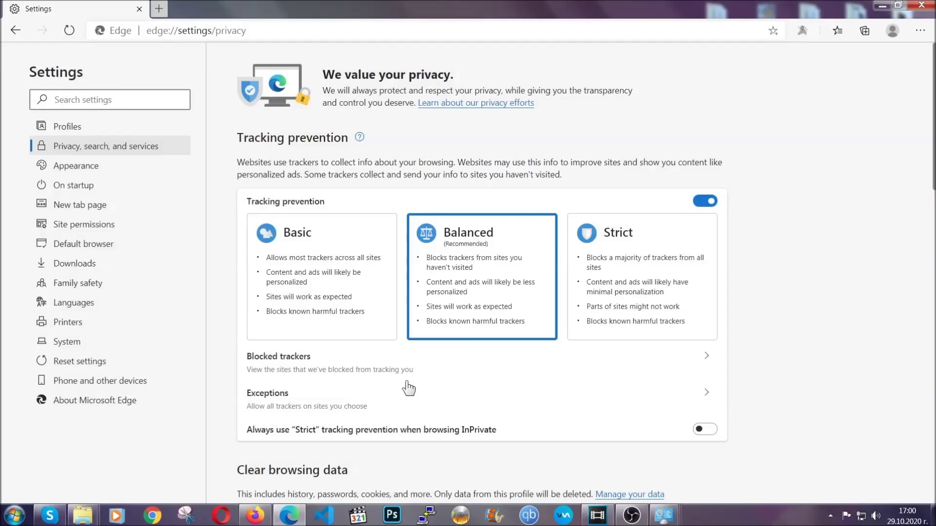
Remove Edge's only installed extension and close the browser
left_click(919, 31)
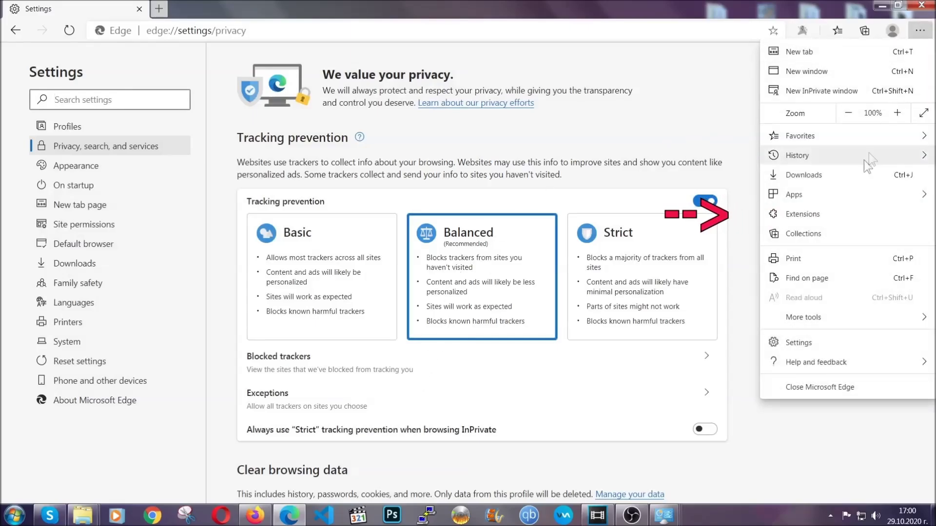
left_click(852, 210)
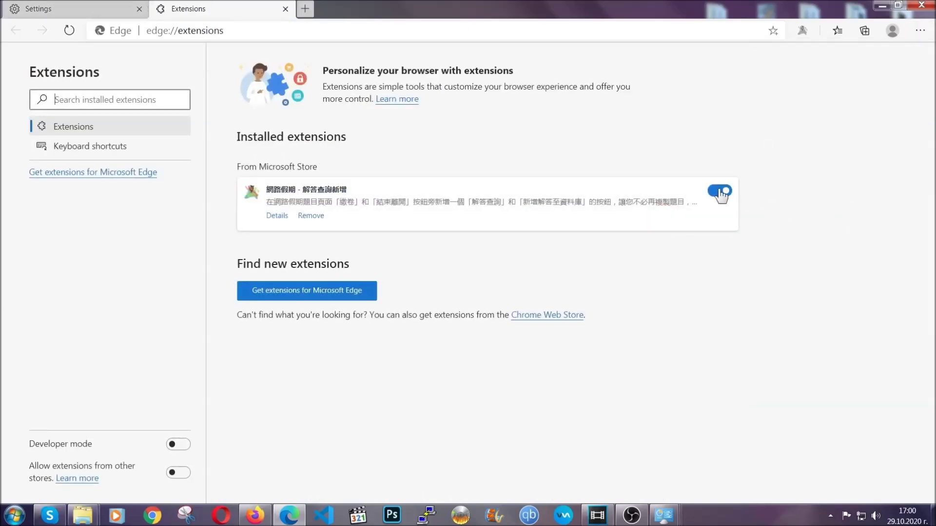
left_click(307, 217)
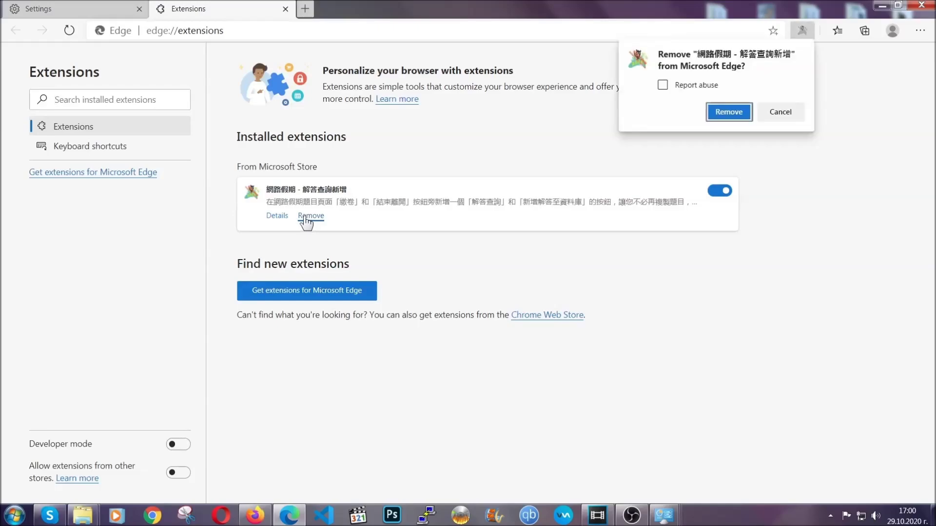
left_click(726, 113)
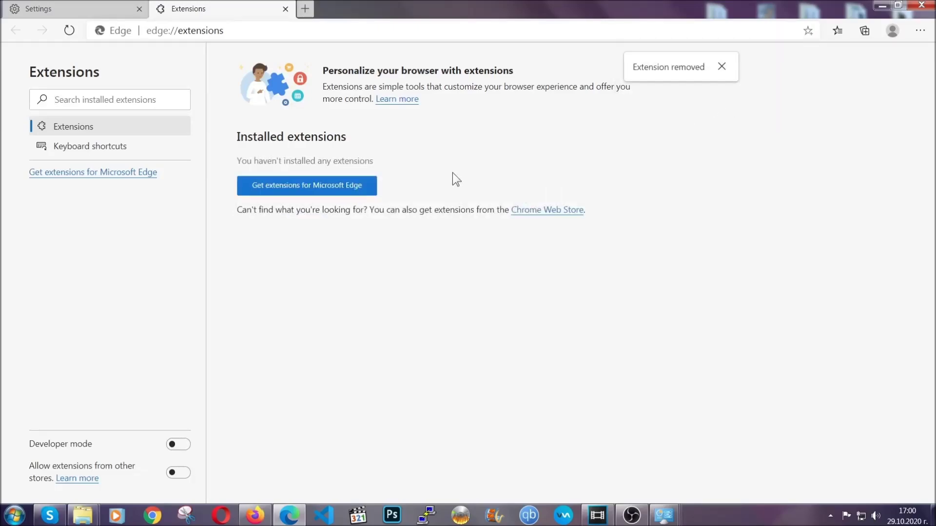
left_click(926, 4)
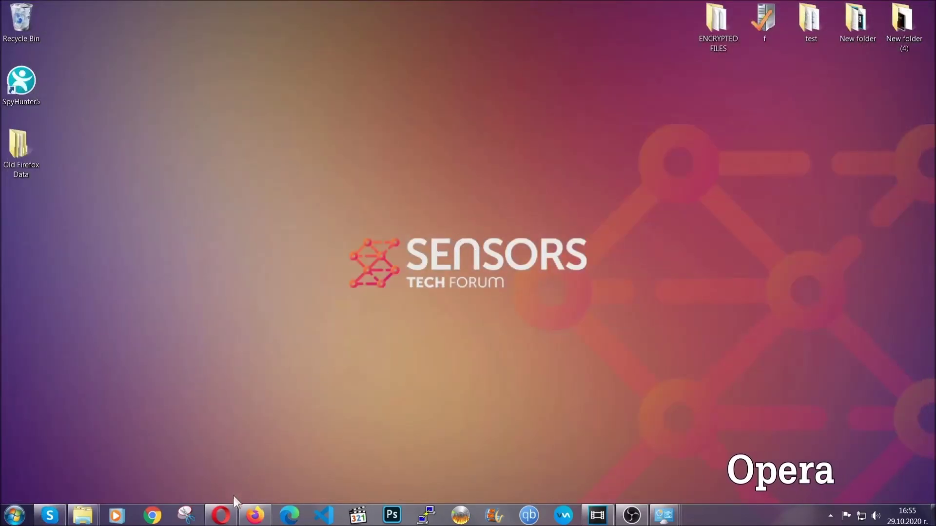
Launch Opera and go to opera://settings/clearBrowserData
left_click(223, 514)
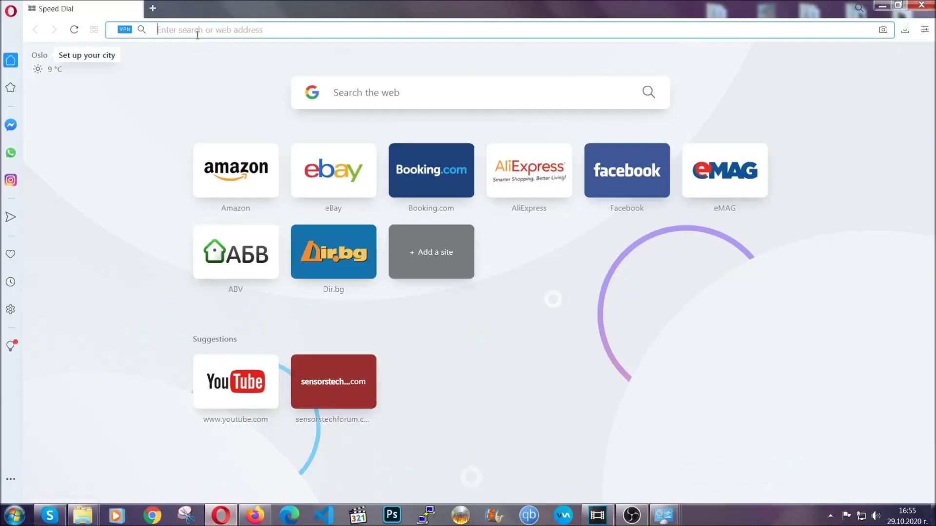
type("opera")
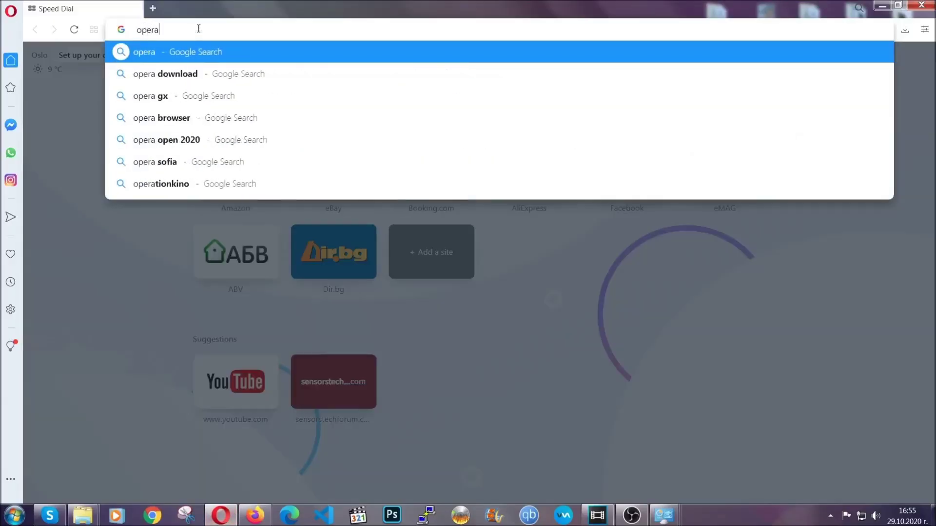
type("://se")
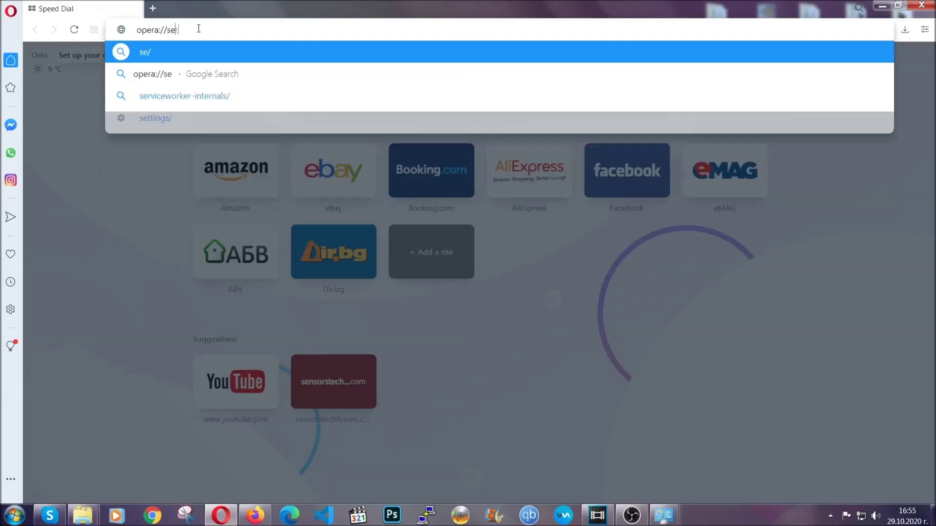
type("ttings/clearBrr")
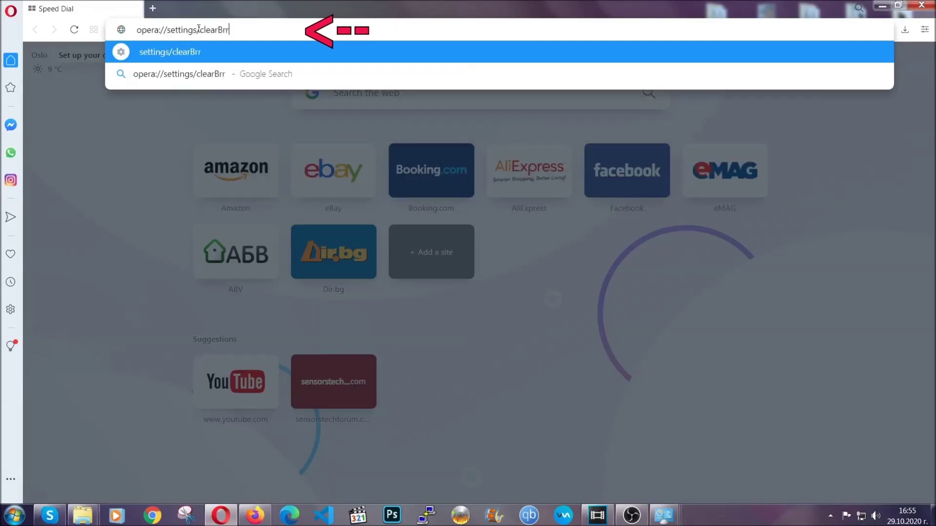
key("BackSpace")
type("o")
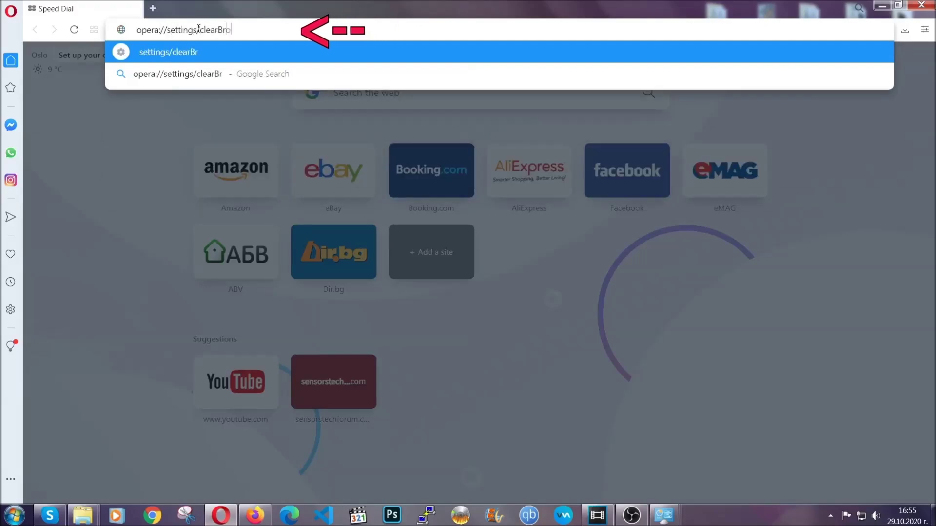
type("wserData")
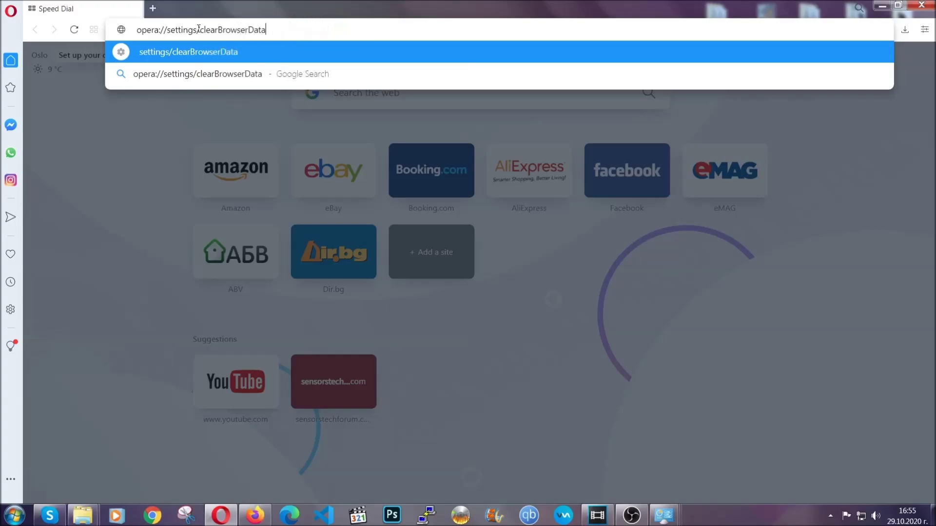
key("Return")
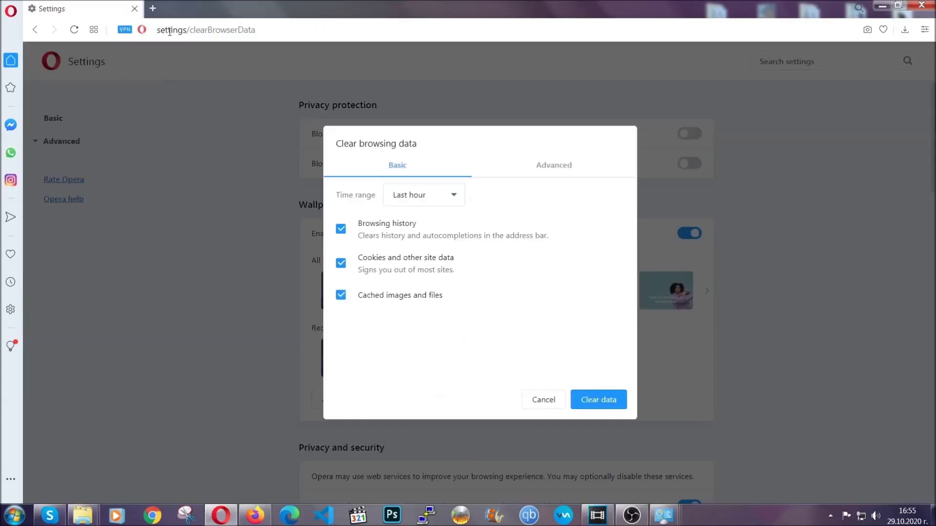
On the Advanced tab, clear All time data including Site Settings, leaving passwords unticked
left_click(551, 173)
left_click(459, 197)
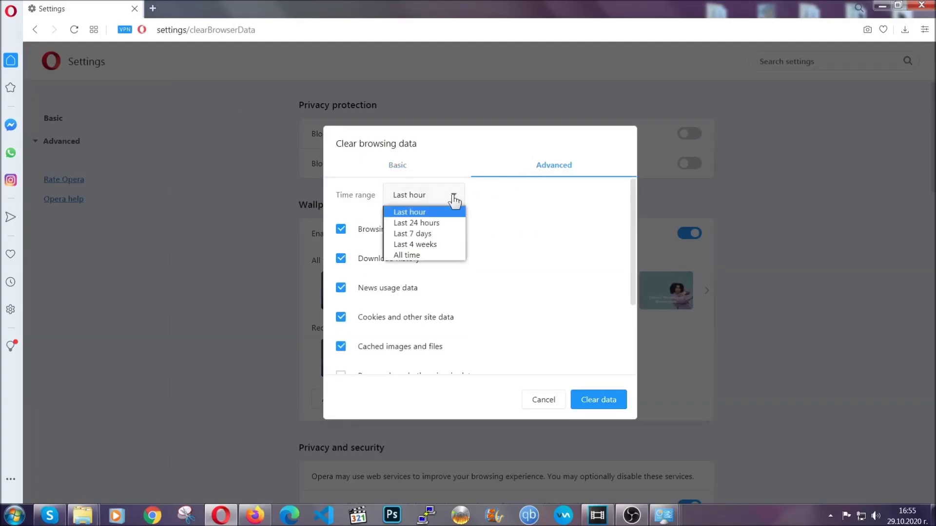
left_click(422, 253)
scroll(427, 261, "down", 2)
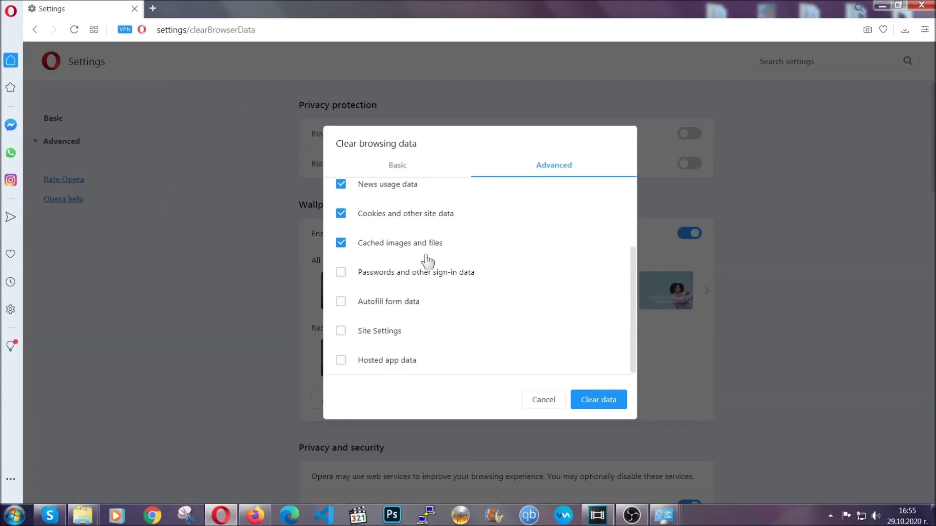
left_click(385, 333)
left_click(595, 402)
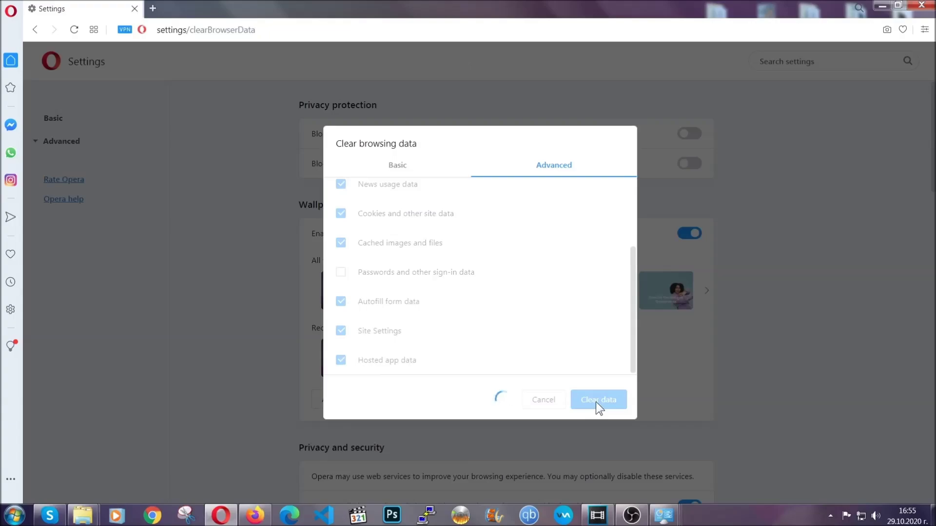